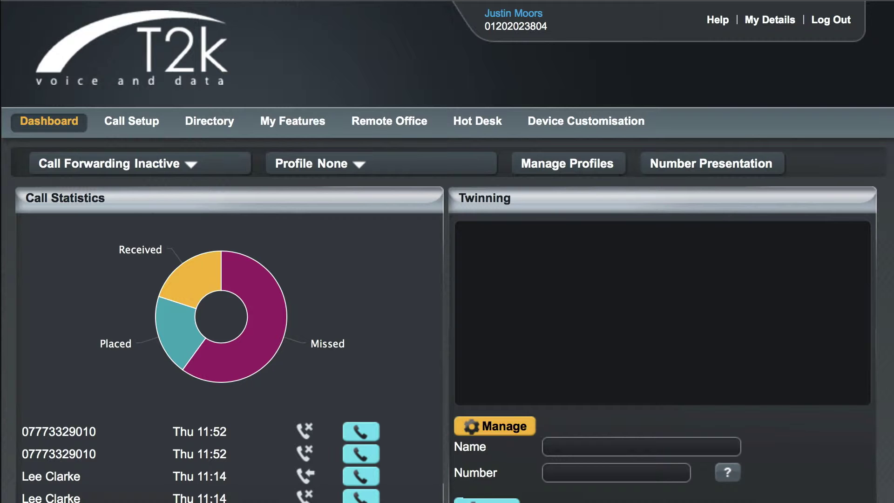
Turn on Enable Twinning for all numbers on the Call Setup Twinning page
{"action": "left_click", "coordinate": [114, 120]}
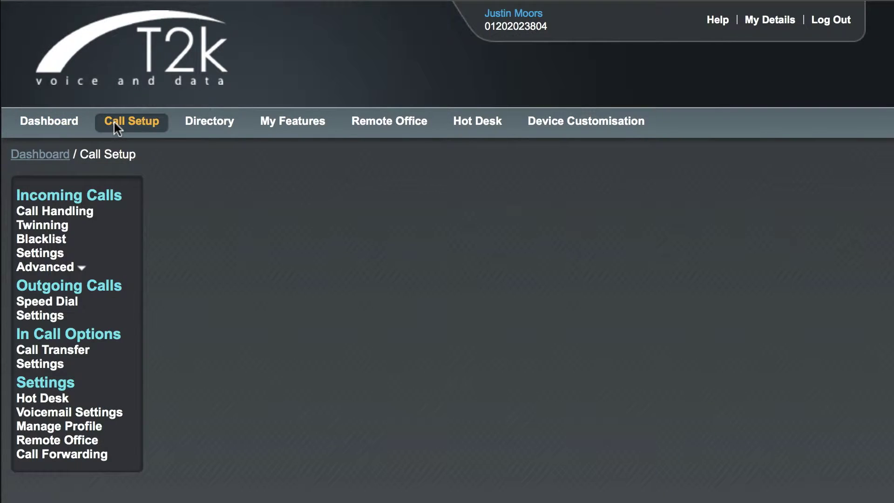
{"action": "left_click", "coordinate": [57, 228]}
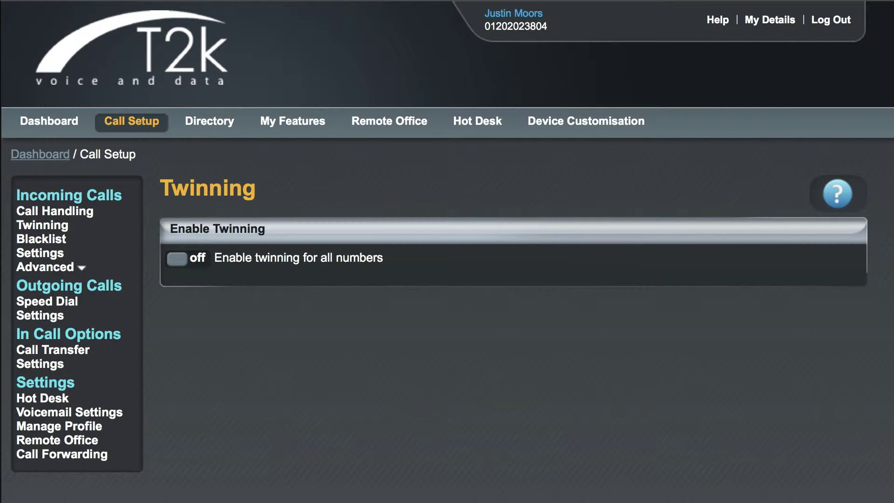
{"action": "left_click", "coordinate": [200, 261]}
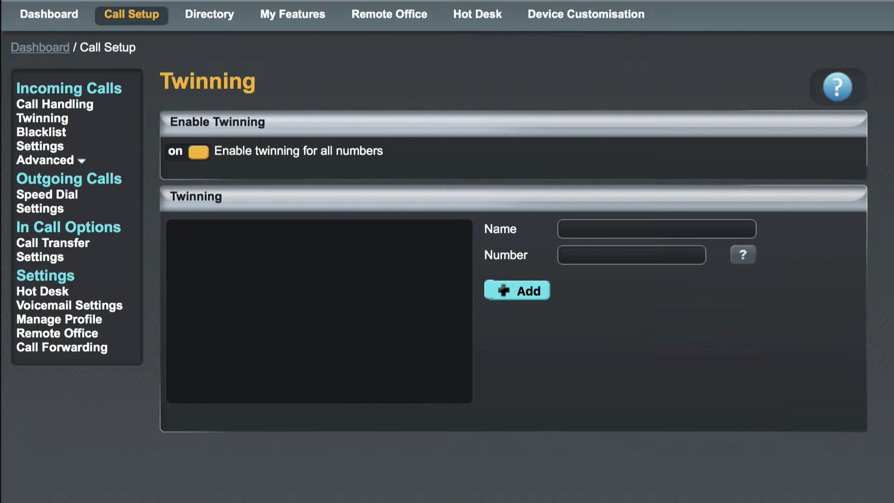
Add a twinning entry named 'Mobile' with the mobile phone number to the twinning list
{"action": "left_click", "coordinate": [587, 227]}
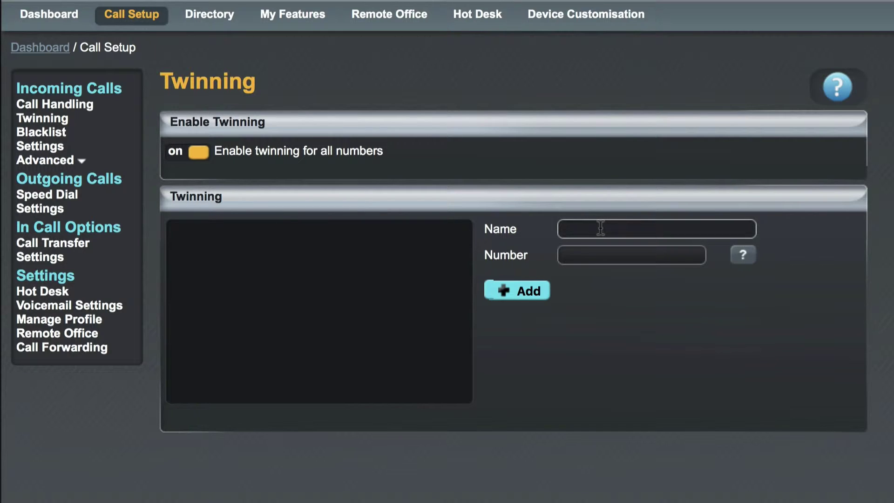
{"action": "type", "text": "Mobile"}
{"action": "key", "text": "Tab"}
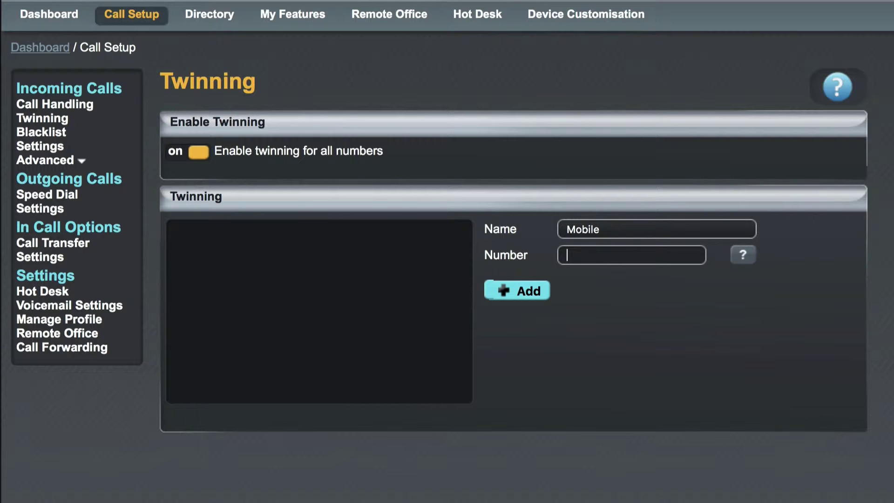
{"action": "type", "text": "07123456789"}
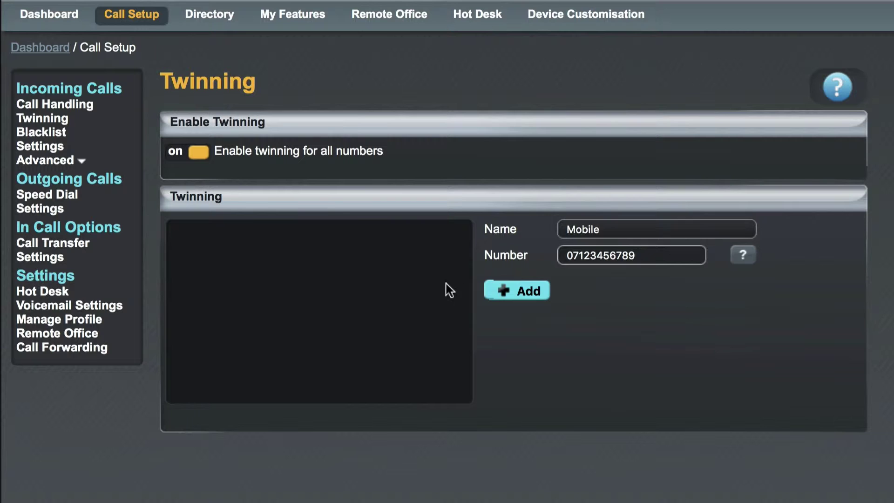
{"action": "left_click", "coordinate": [522, 290]}
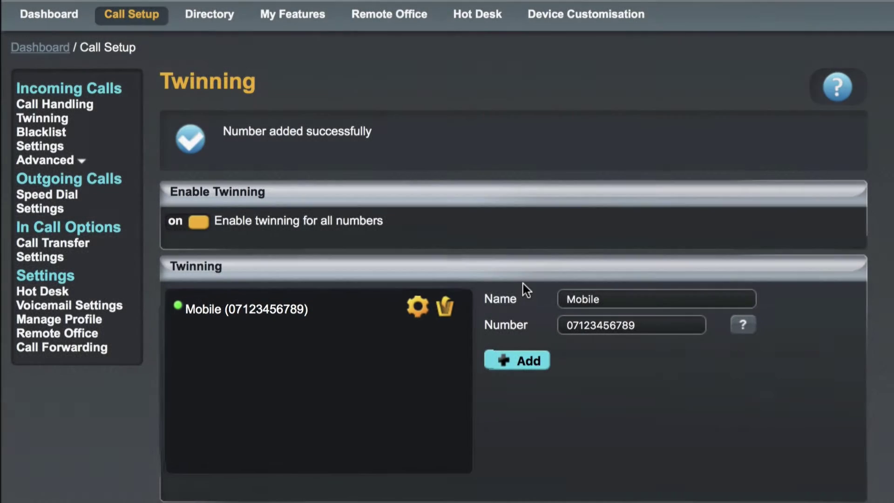
Set Mobile's advanced twinning to 'Only twin for the following numbers' and save
{"action": "left_click", "coordinate": [424, 317]}
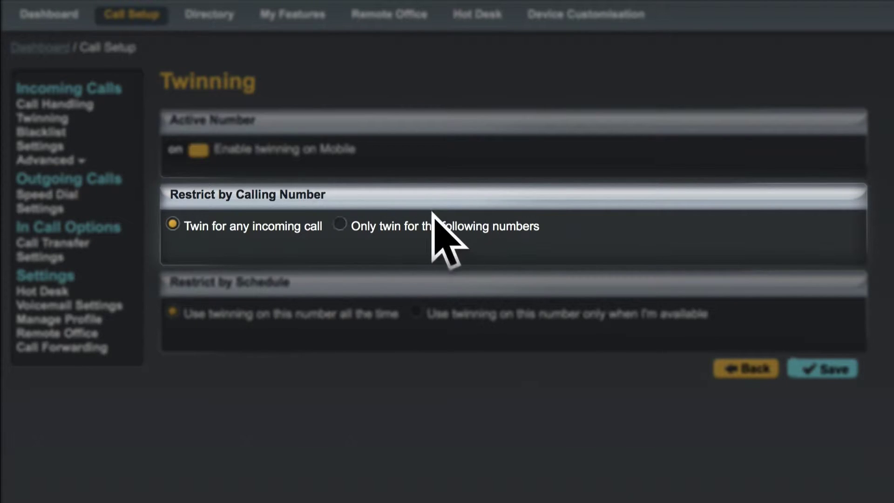
{"action": "left_click", "coordinate": [340, 224]}
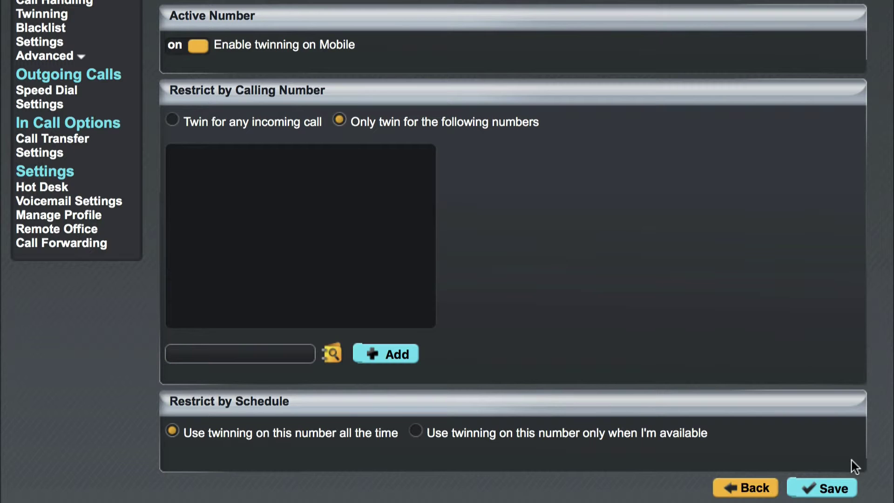
{"action": "left_click", "coordinate": [834, 489]}
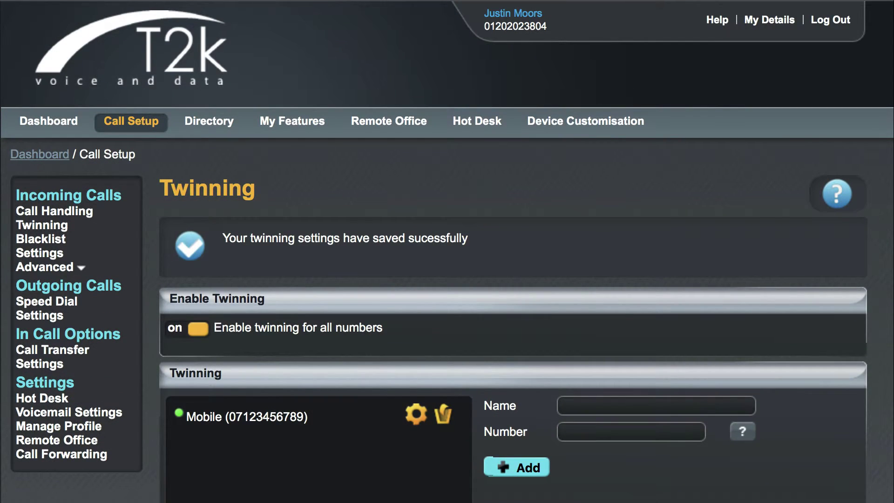
Return to the Dashboard from the top navigation bar
{"action": "left_click", "coordinate": [74, 127]}
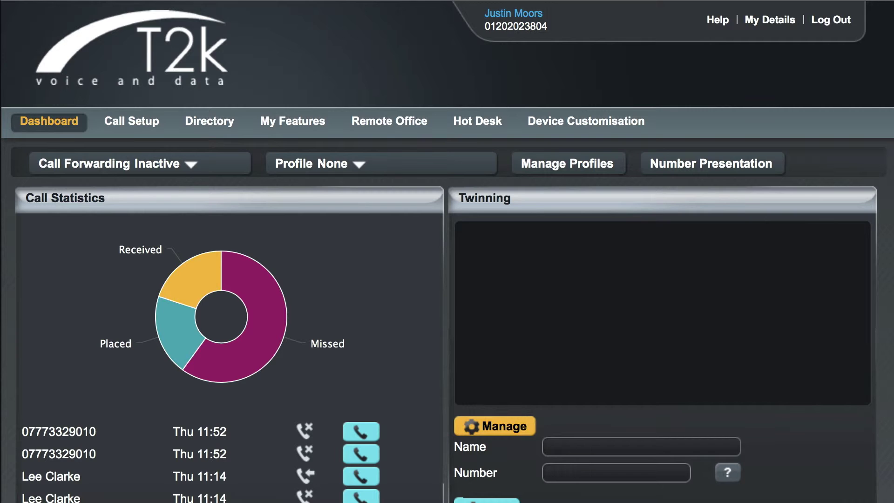
Switch on Sequential Ring under Call Setup's advanced incoming call options
{"action": "left_click", "coordinate": [135, 125]}
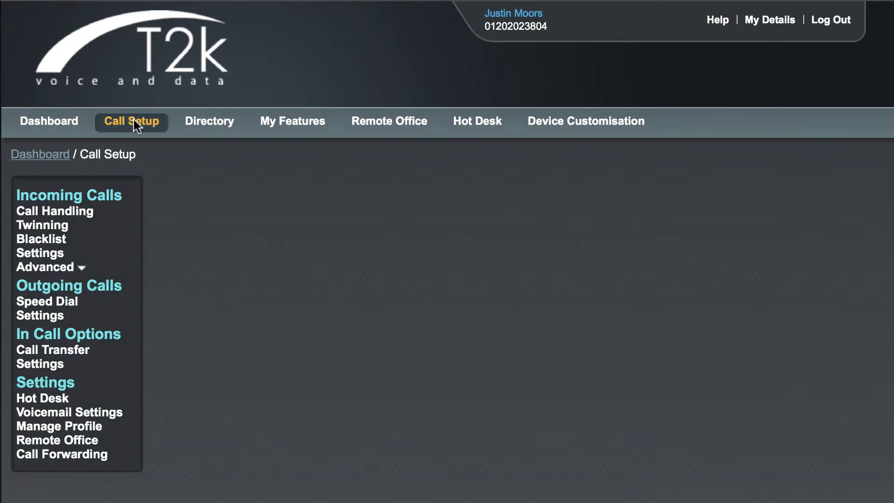
{"action": "left_click", "coordinate": [73, 269]}
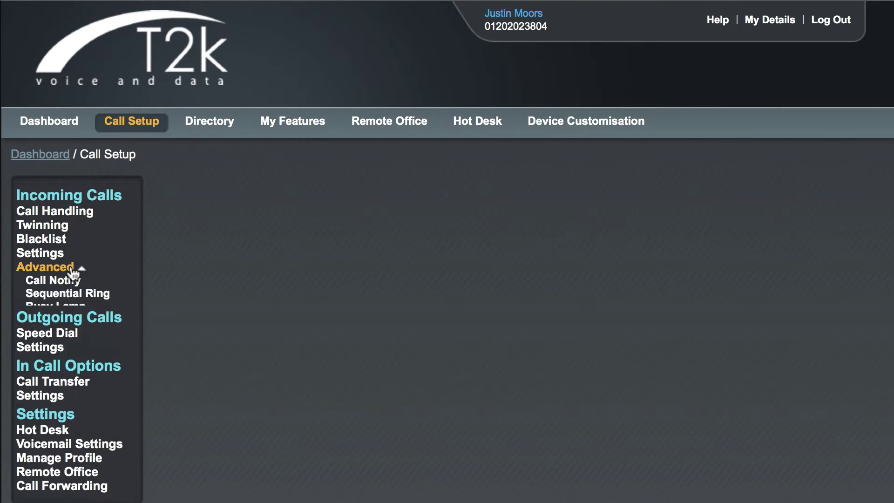
{"action": "left_click", "coordinate": [106, 298]}
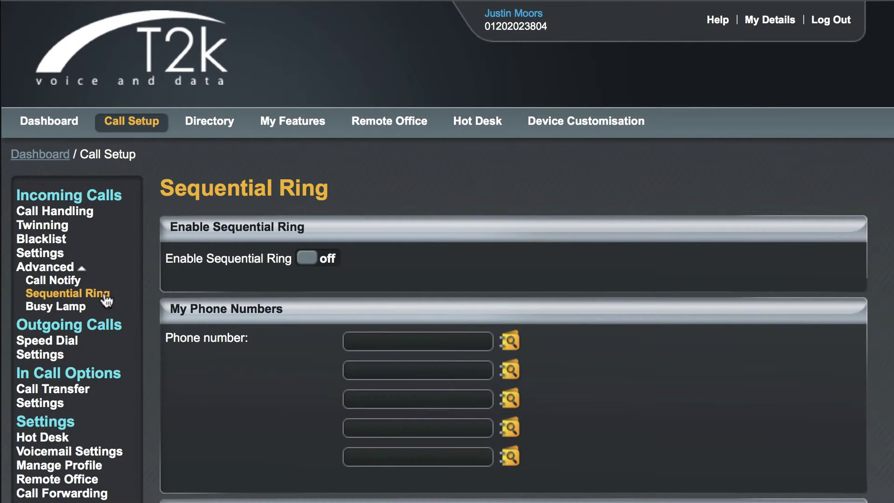
{"action": "scroll", "coordinate": [107, 302], "scroll_direction": "down", "scroll_amount": 3}
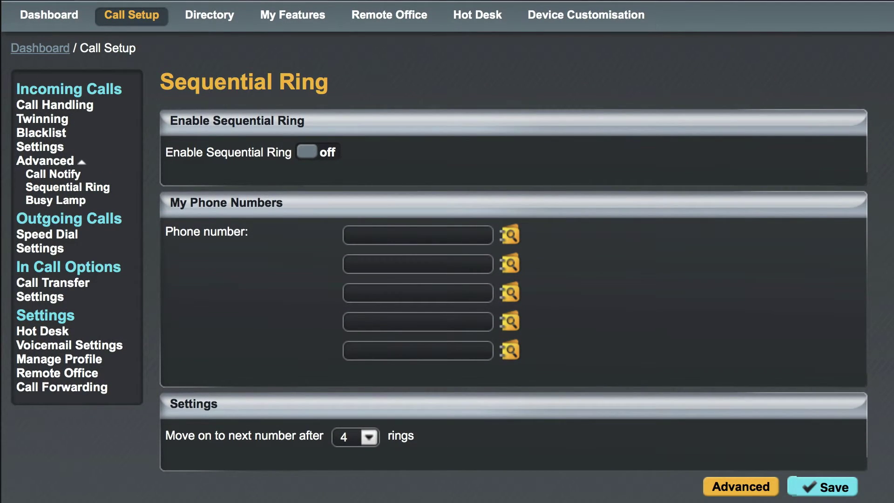
{"action": "left_click", "coordinate": [323, 154]}
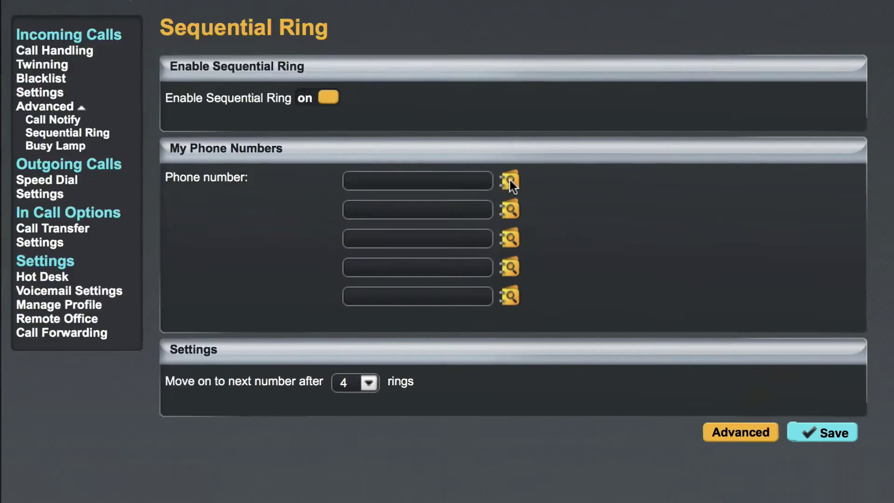
Fill the first number with Conference Phone from the directory, then pick Cordless Phone for the second
{"action": "left_click", "coordinate": [511, 186]}
{"action": "left_click", "coordinate": [212, 286]}
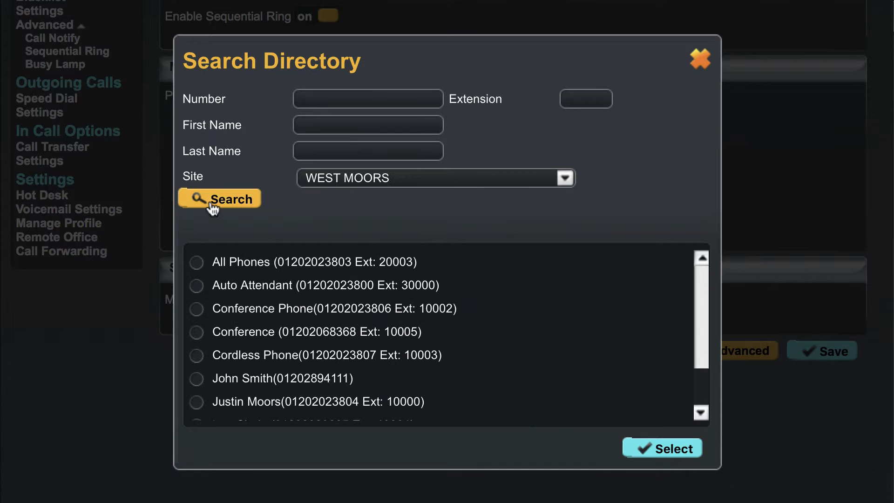
{"action": "left_click", "coordinate": [197, 308]}
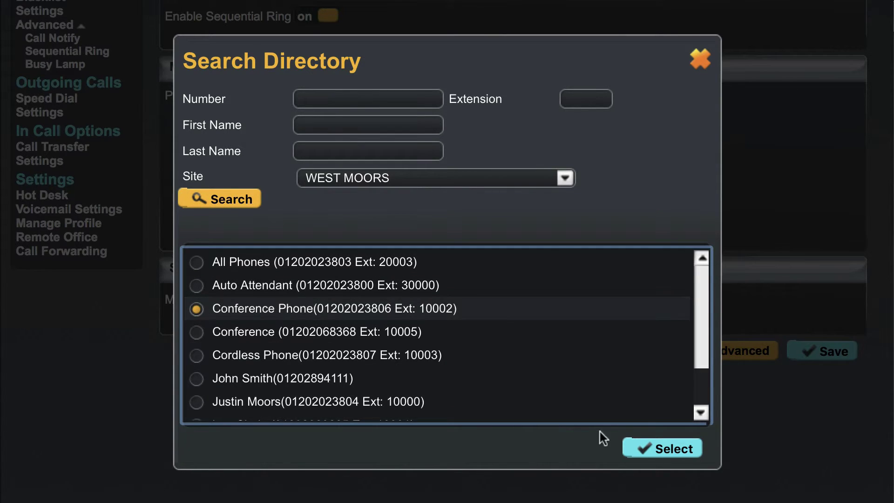
{"action": "left_click", "coordinate": [659, 450]}
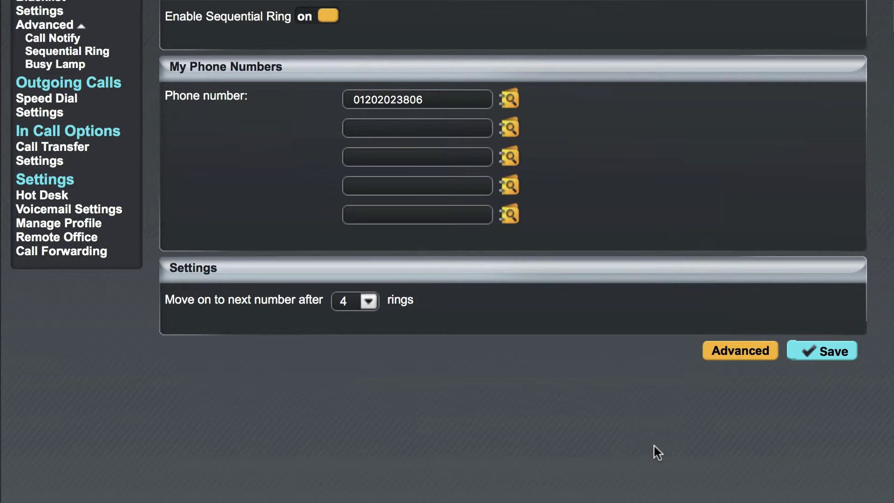
{"action": "left_click", "coordinate": [510, 132]}
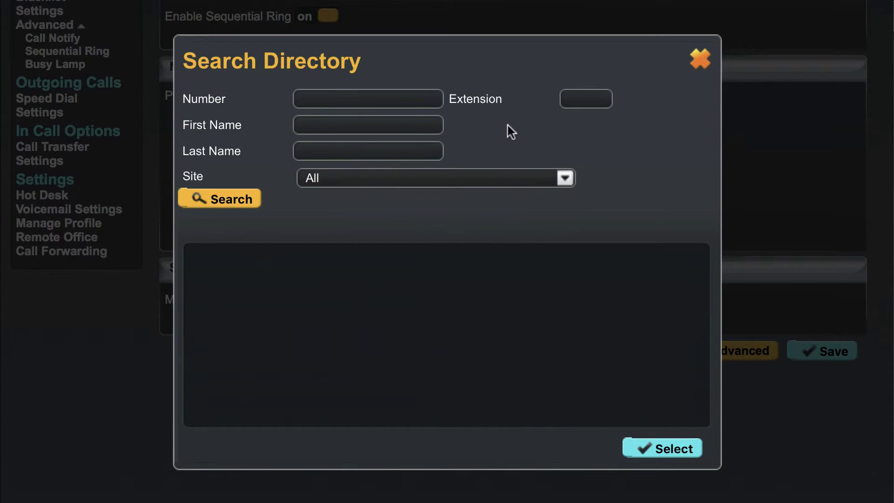
{"action": "left_click", "coordinate": [228, 203]}
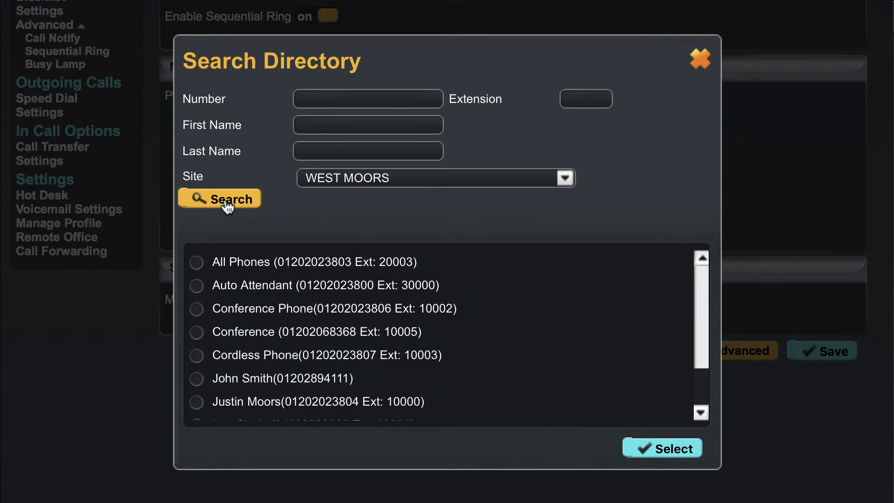
{"action": "left_click", "coordinate": [198, 356]}
Insert Cordless Phone as the second number, move on after 2 rings, and save
{"action": "left_click", "coordinate": [664, 451]}
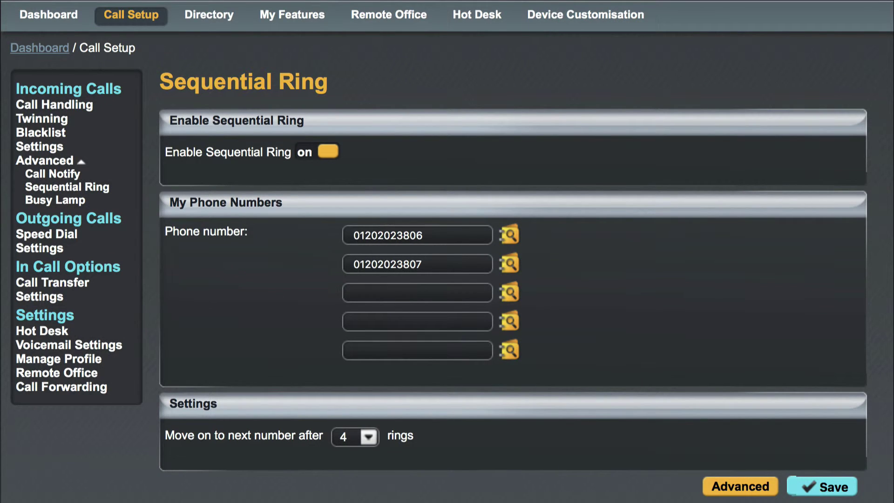
{"action": "left_click", "coordinate": [369, 437]}
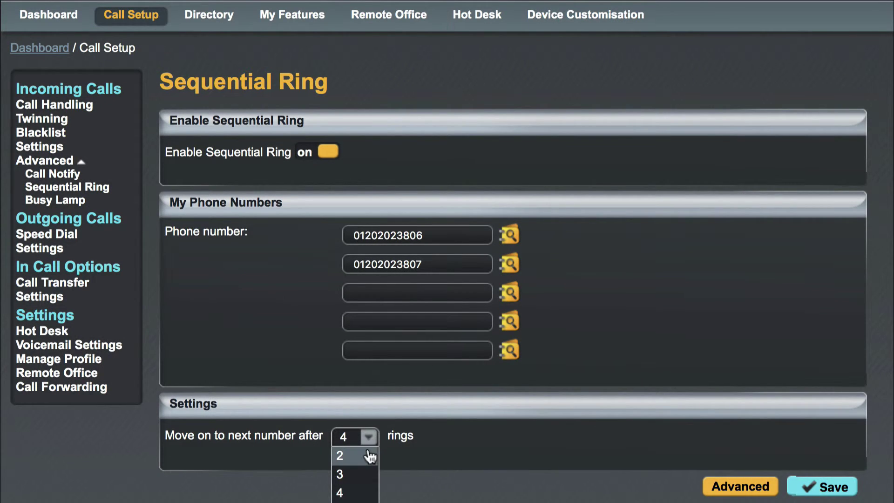
{"action": "left_click", "coordinate": [369, 456]}
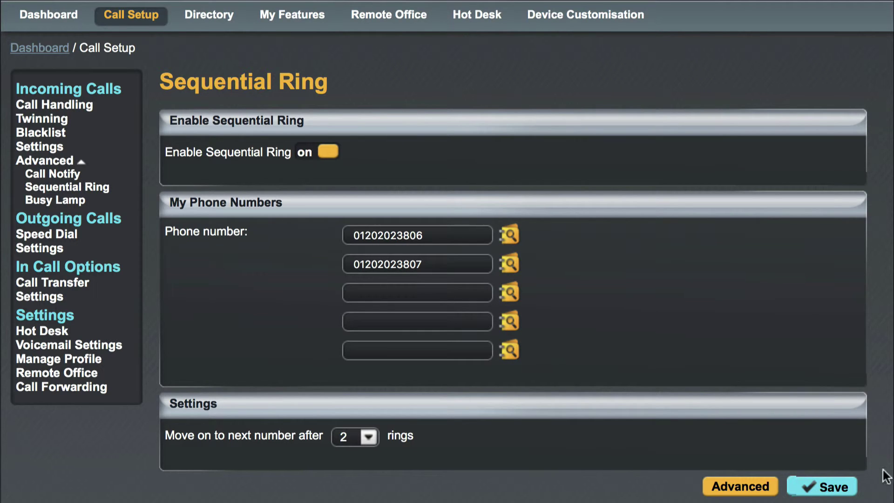
{"action": "left_click", "coordinate": [832, 486]}
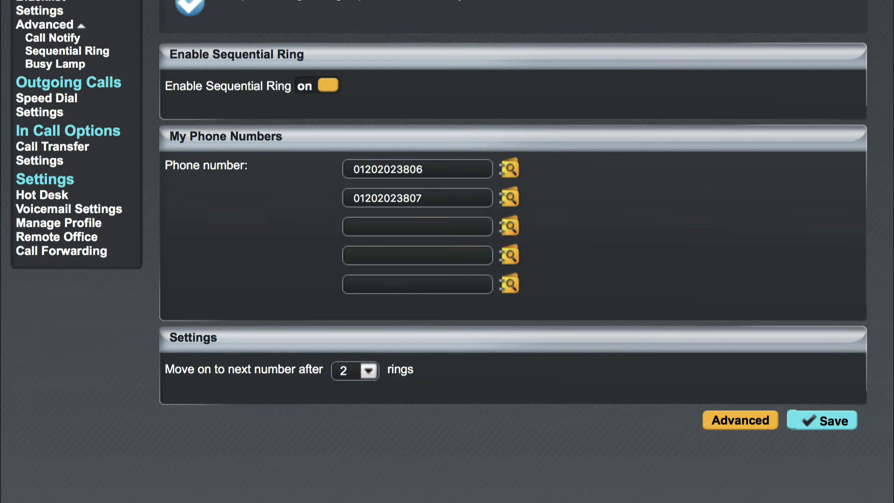
Save Sequential Ring restrictions as 'Apply to call from any number' and 'Use ringing all the time'
{"action": "left_click", "coordinate": [734, 422]}
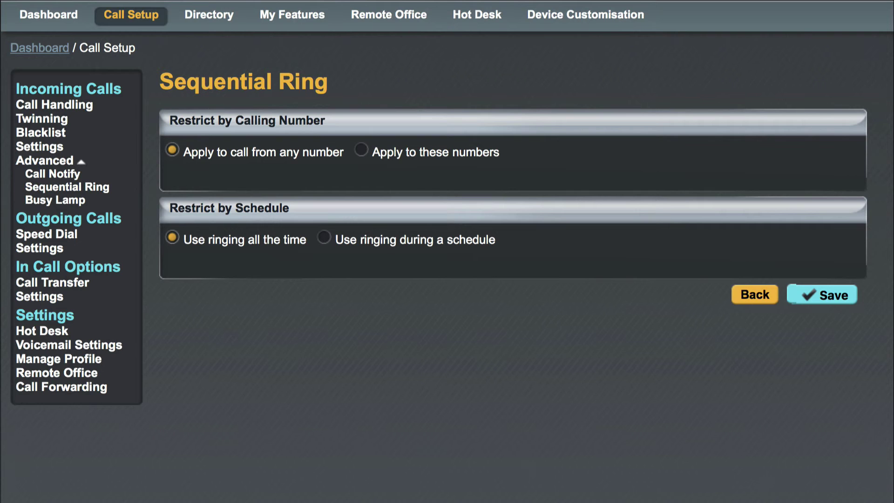
{"action": "left_click", "coordinate": [833, 298]}
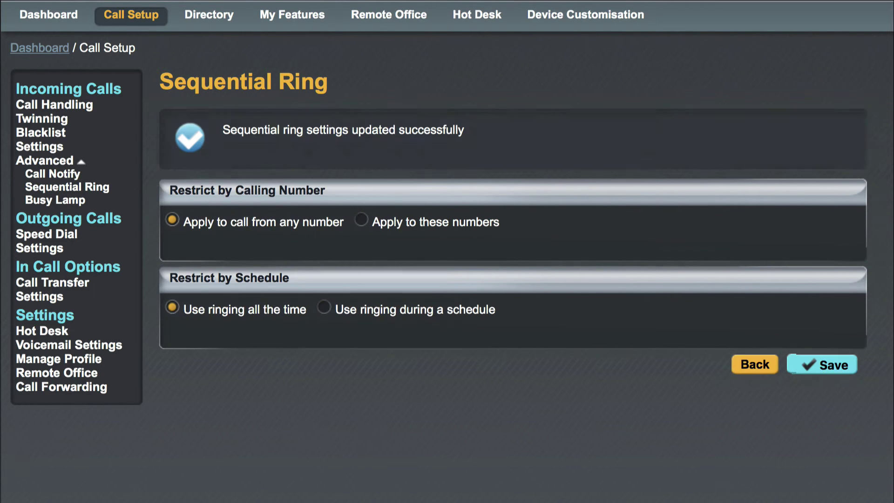